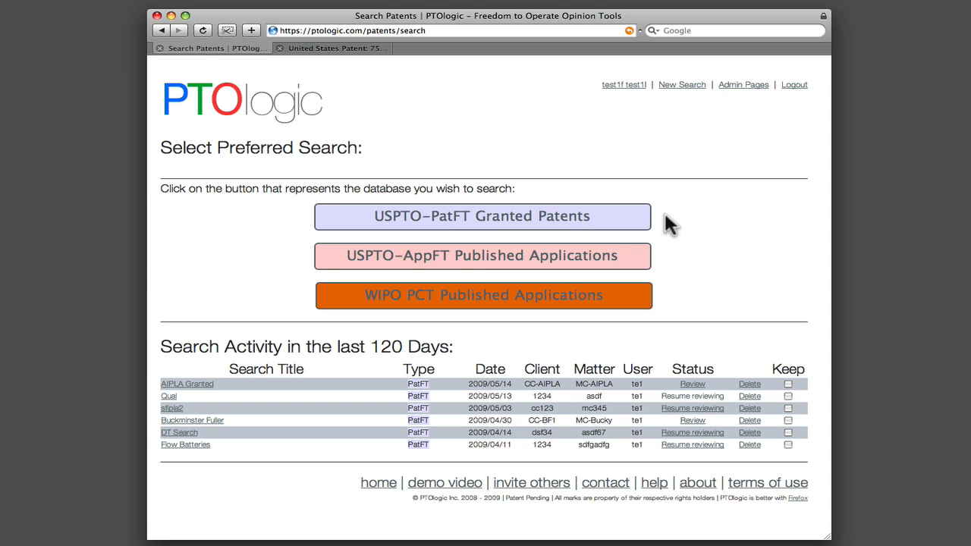
Open the USPTO-PatFT granted patents search and enter client code CC and matter code MC.
{"action": "left_click", "coordinate": [540, 223]}
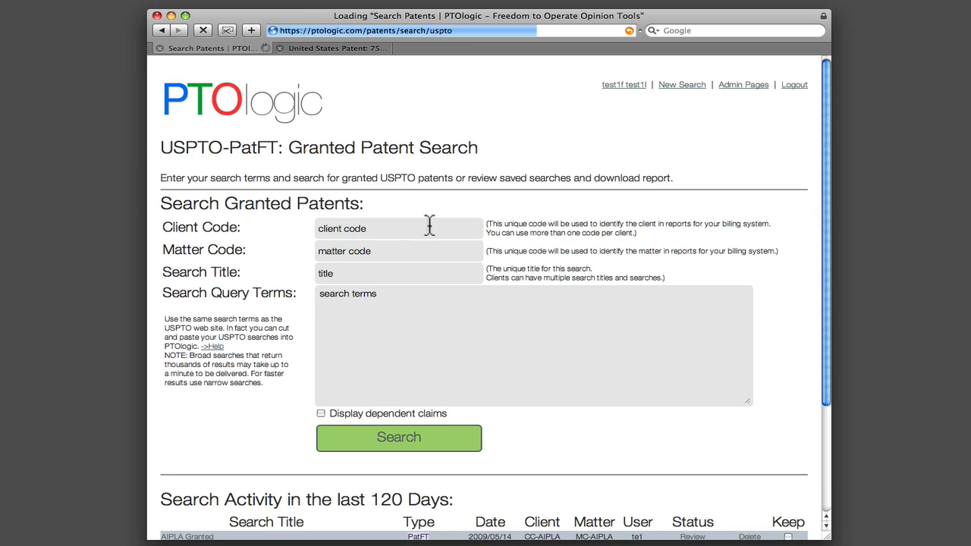
{"action": "left_click", "coordinate": [391, 228]}
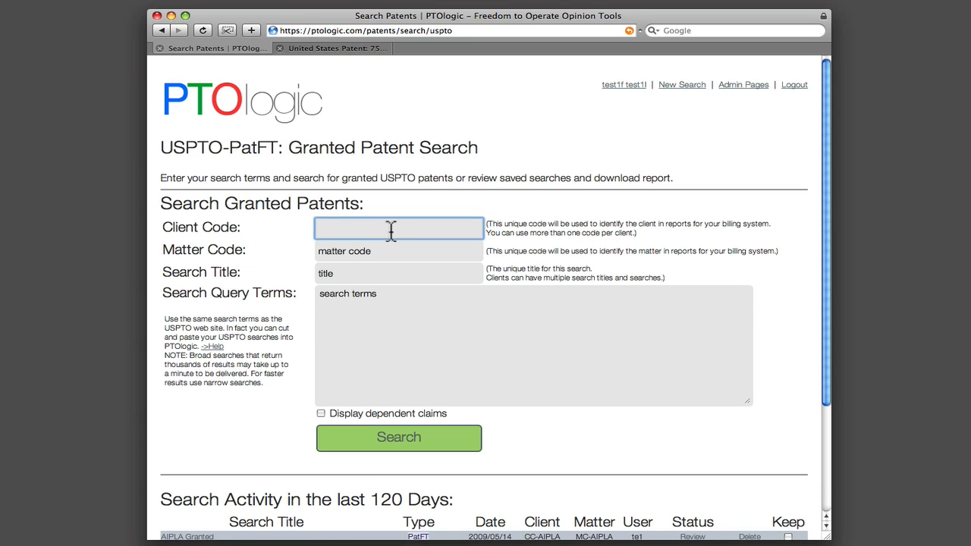
{"action": "type", "text": "CC"}
{"action": "key", "text": "Tab"}
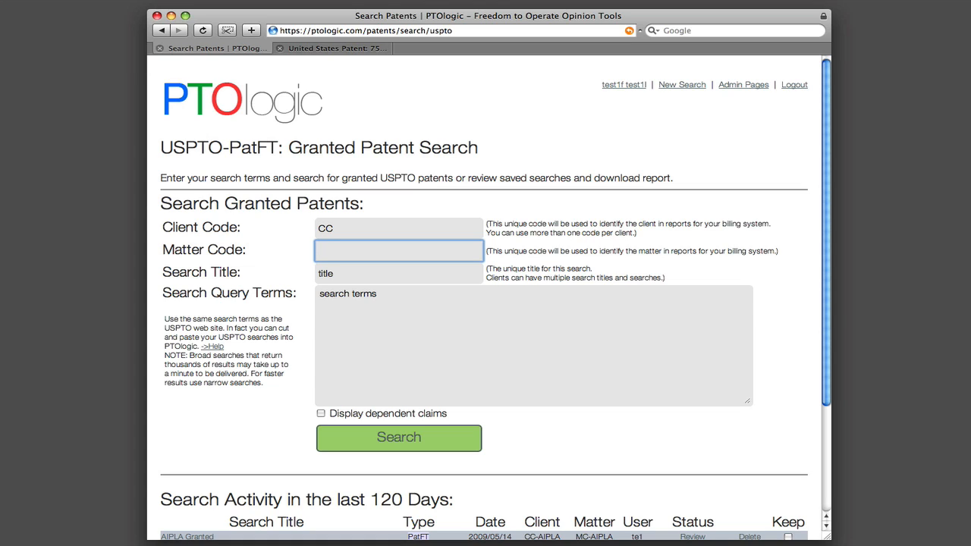
{"action": "type", "text": "MC"}
{"action": "key", "text": "Tab"}
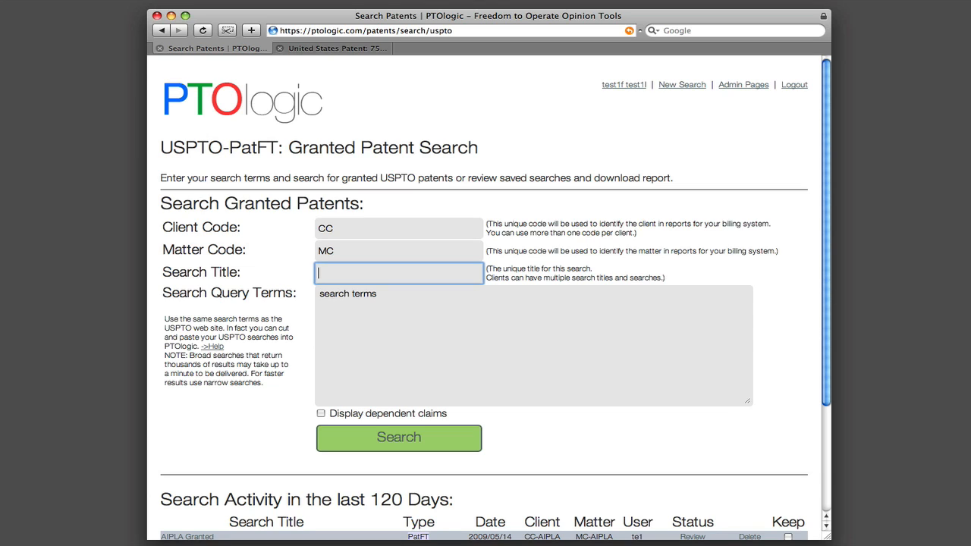
Set the search title to "Demo Search 1".
{"action": "type", "text": "Demoe Searh"}
{"action": "key", "text": "Tab"}
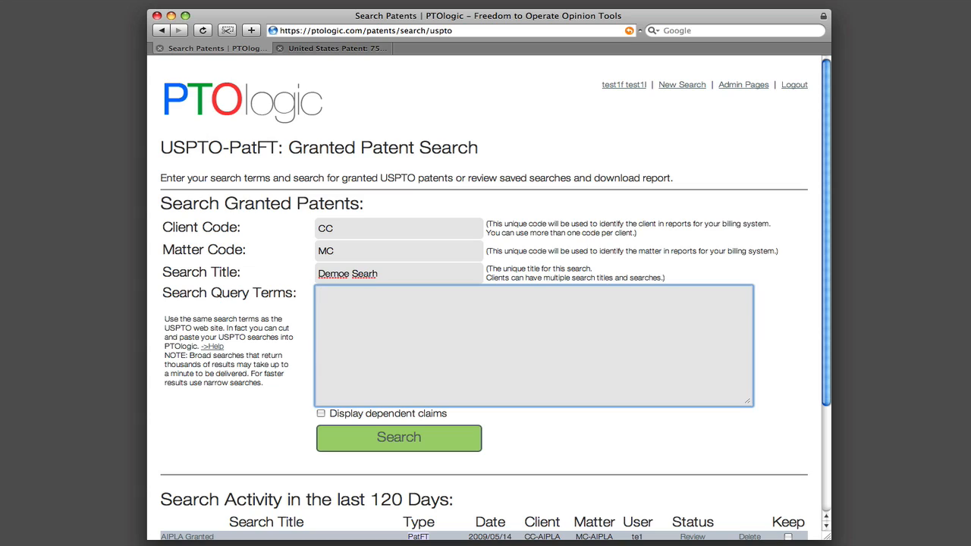
{"action": "key", "text": "shift+Tab"}
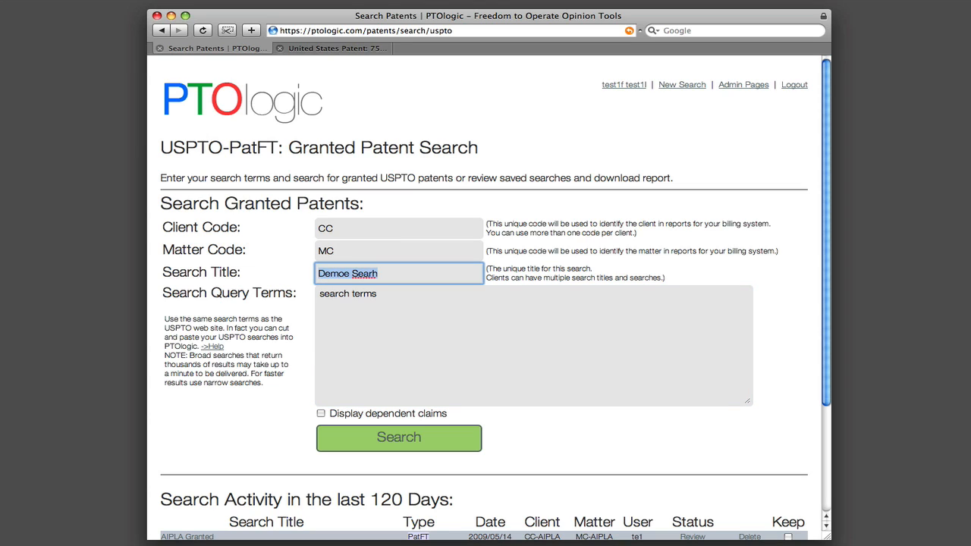
{"action": "key", "text": "BackSpace"}
{"action": "type", "text": "Demo"}
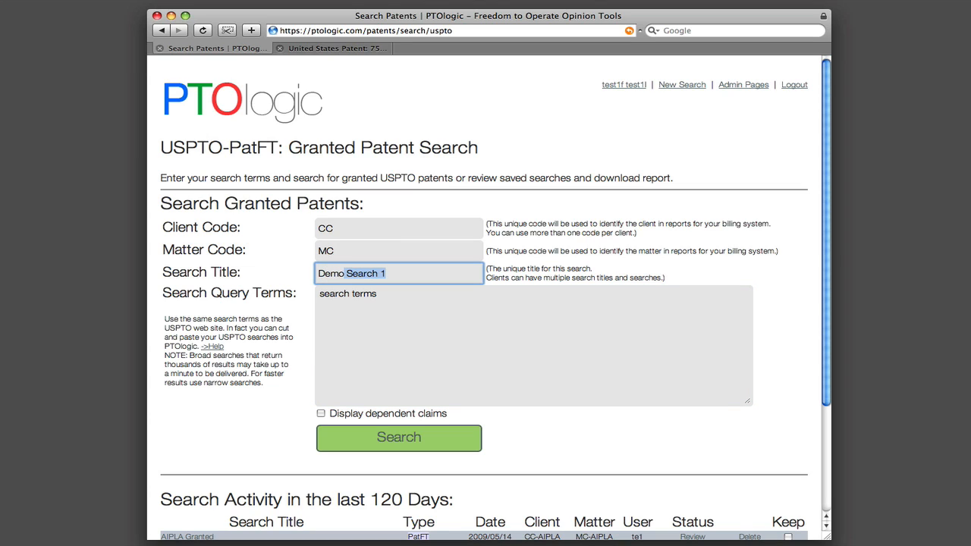
{"action": "key", "text": "Tab"}
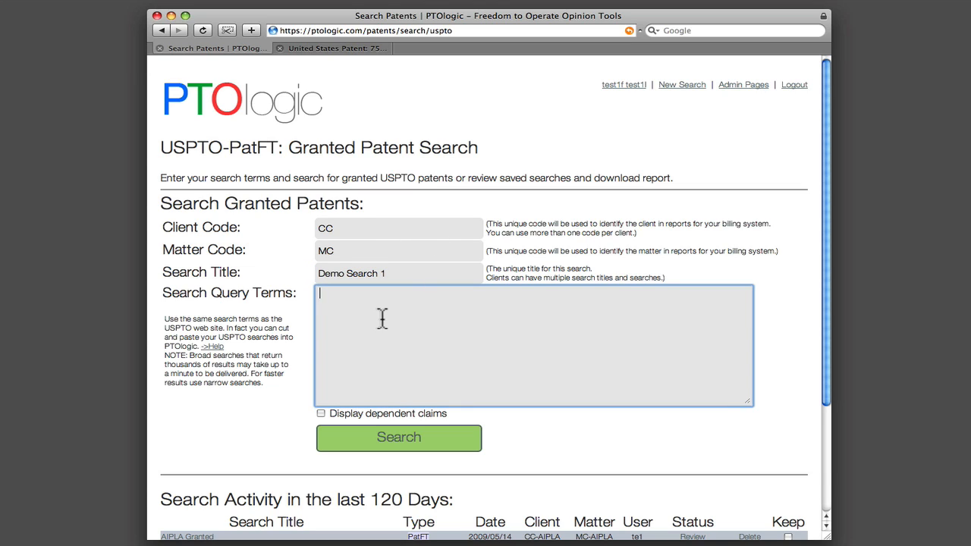
Search the granted patents for "denatured protein" and dialysis, with the option to display dependent claims ticked.
{"action": "type", "text": "\"denatured protein\" and dialysis"}
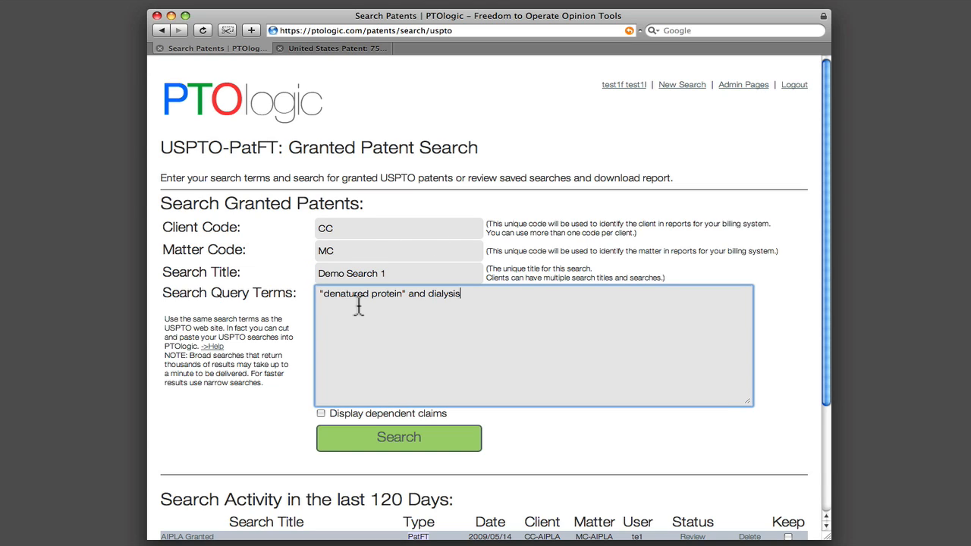
{"action": "left_click", "coordinate": [321, 413]}
{"action": "left_click", "coordinate": [321, 414]}
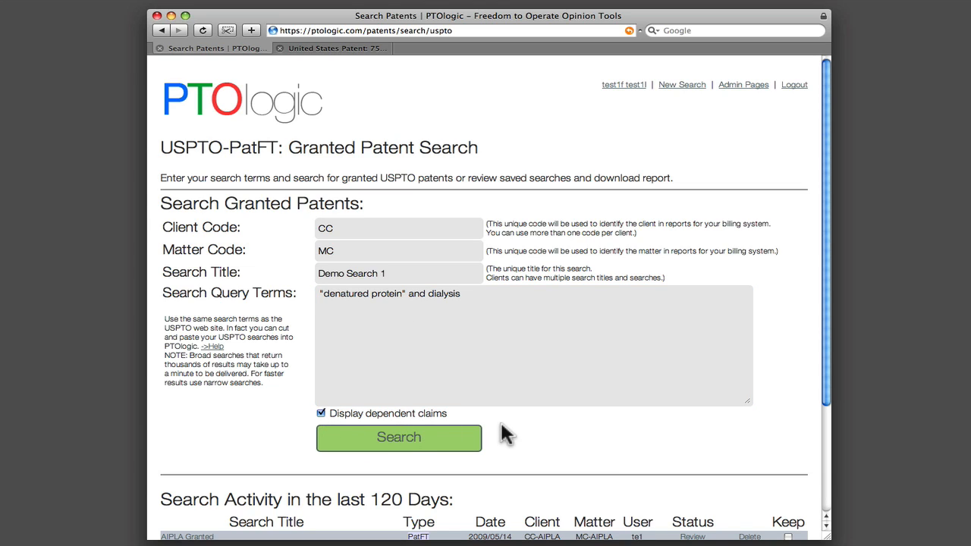
{"action": "left_click", "coordinate": [420, 437]}
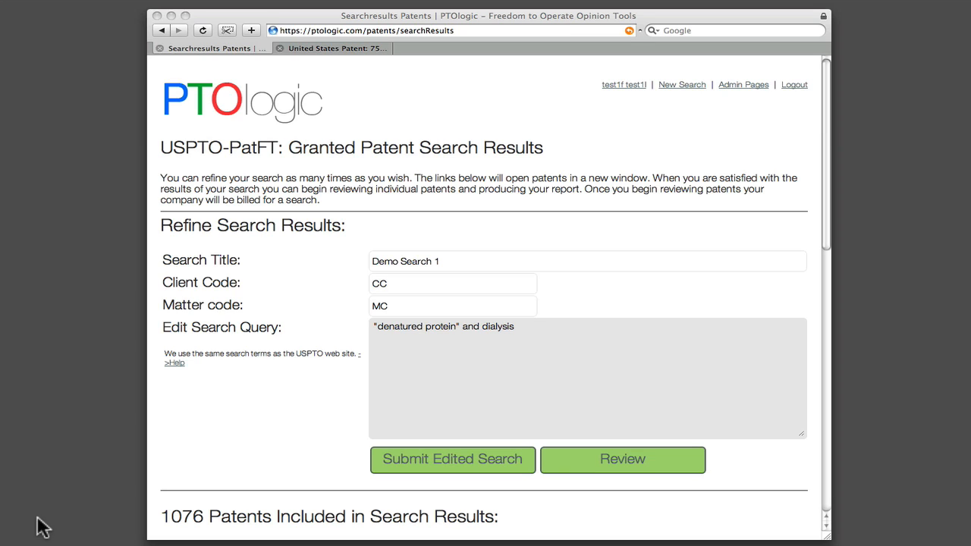
Add "andnot refolding" to the end of the search query and submit the edited search.
{"action": "left_click", "coordinate": [546, 329]}
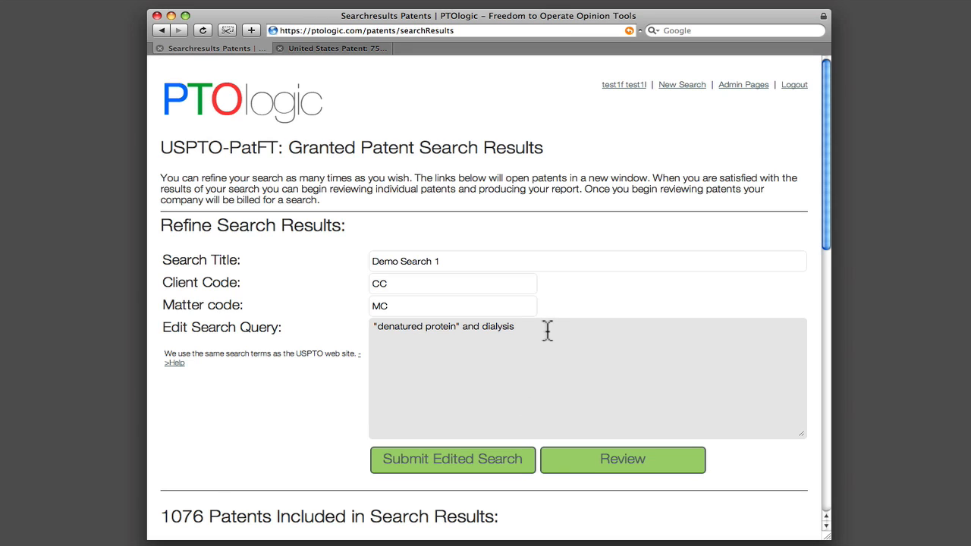
{"action": "left_click", "coordinate": [547, 330]}
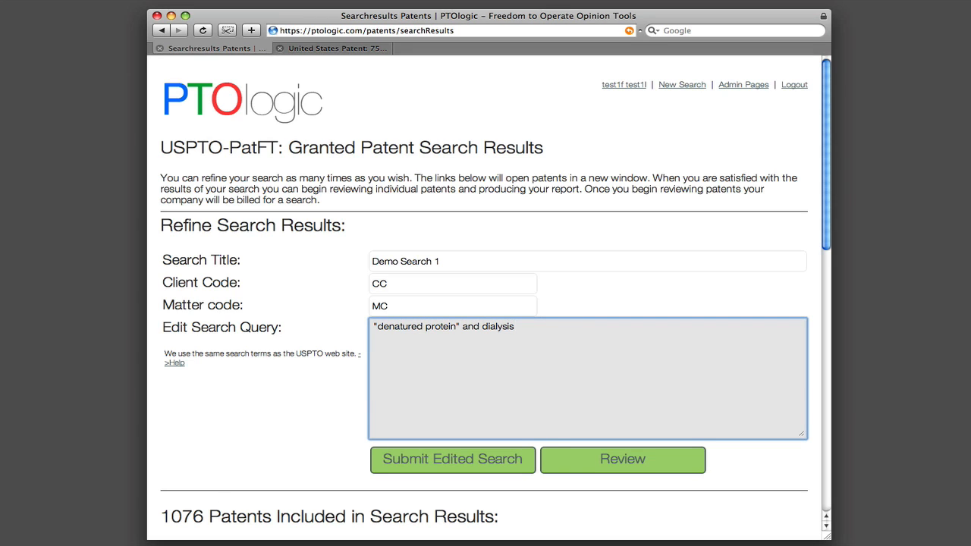
{"action": "type", "text": "andnot refolding"}
{"action": "left_click", "coordinate": [453, 464]}
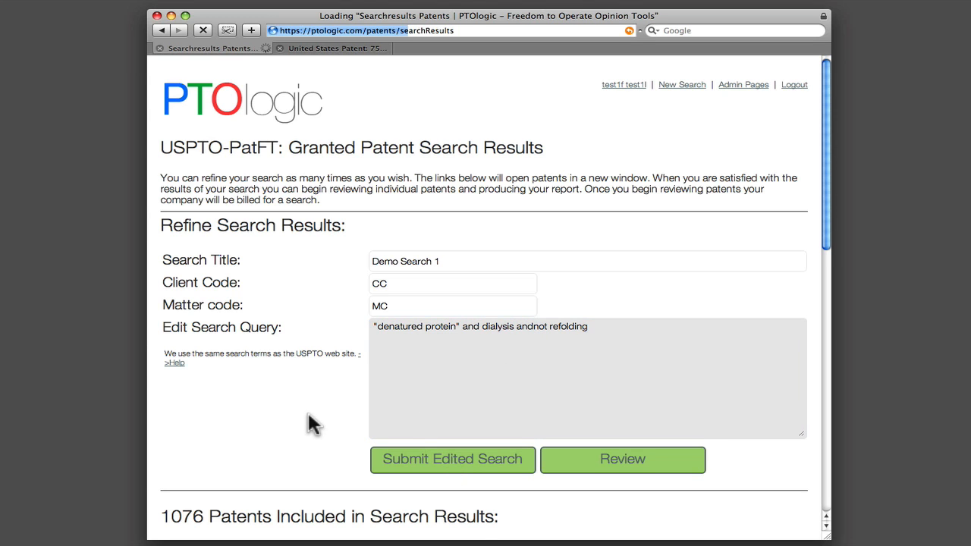
Look over the refined list of patents and start the review of the search results, accepting the transaction.
{"action": "scroll", "coordinate": [280, 402], "scroll_direction": "down", "scroll_amount": 3}
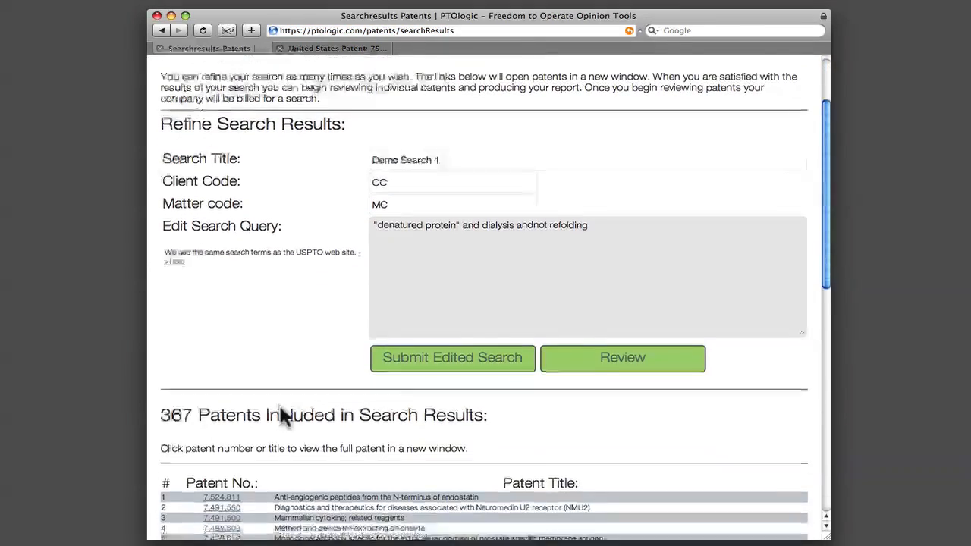
{"action": "scroll", "coordinate": [281, 415], "scroll_direction": "down", "scroll_amount": 5}
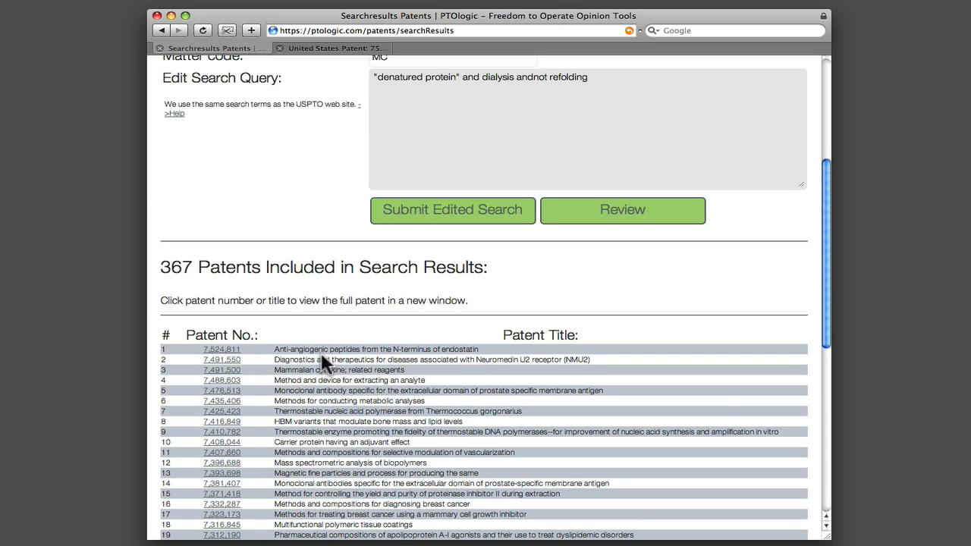
{"action": "scroll", "coordinate": [611, 272], "scroll_direction": "up", "scroll_amount": 5}
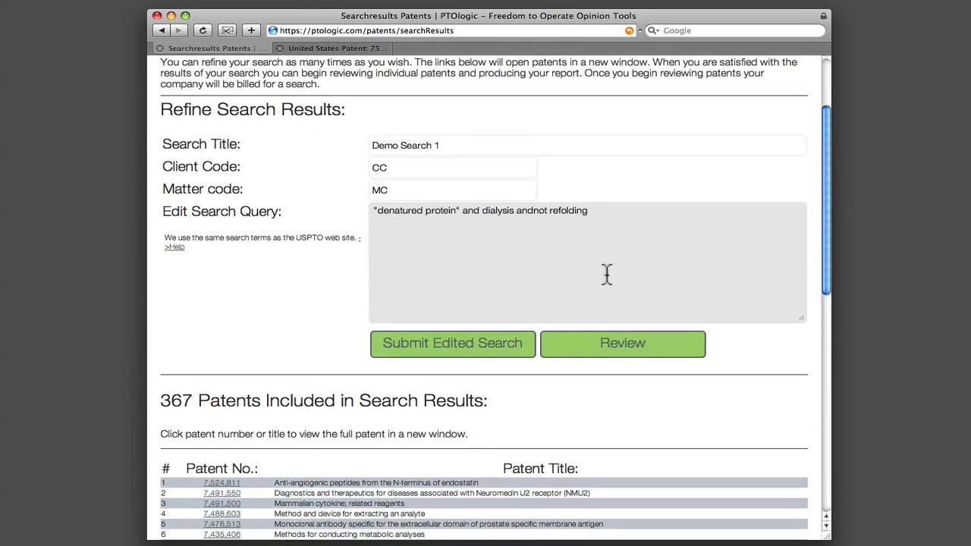
{"action": "left_click", "coordinate": [624, 346]}
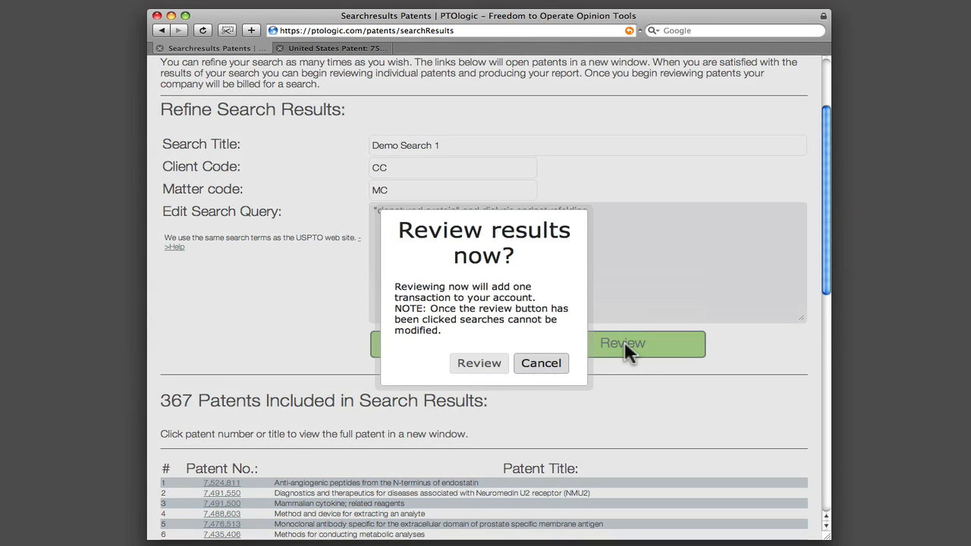
{"action": "left_click", "coordinate": [478, 365]}
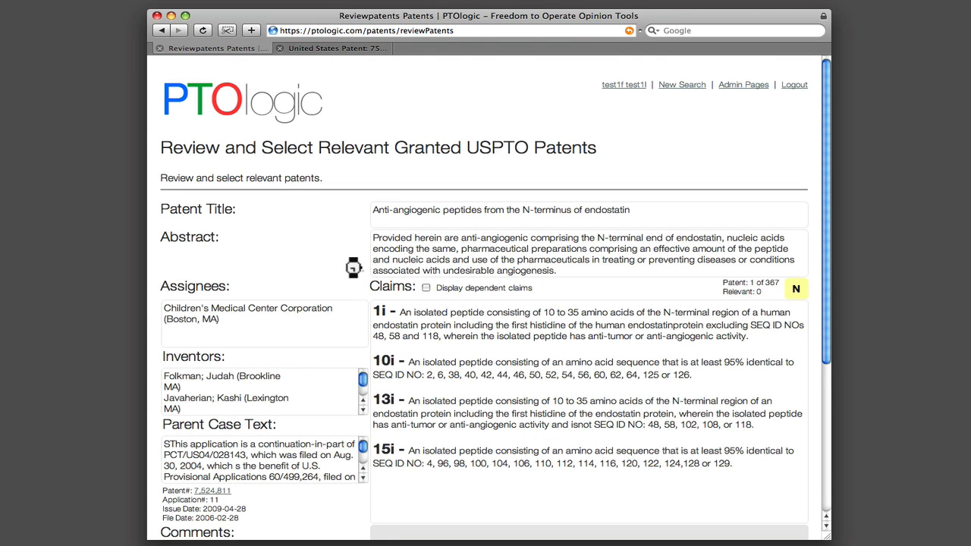
Examine the first patent's details and claims, showing its dependent claims and hiding them again.
{"action": "scroll", "coordinate": [353, 266], "scroll_direction": "down", "scroll_amount": 3}
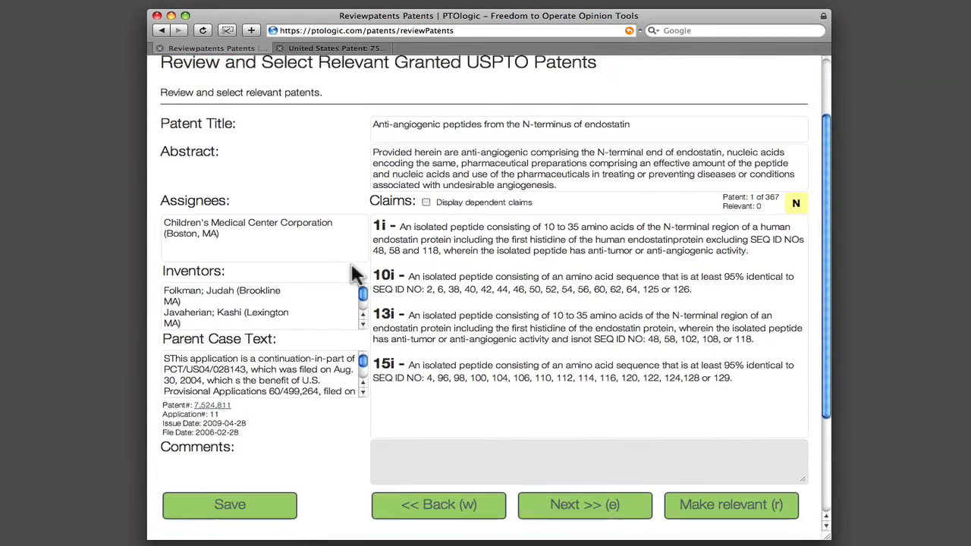
{"action": "scroll", "coordinate": [351, 261], "scroll_direction": "down", "scroll_amount": 3}
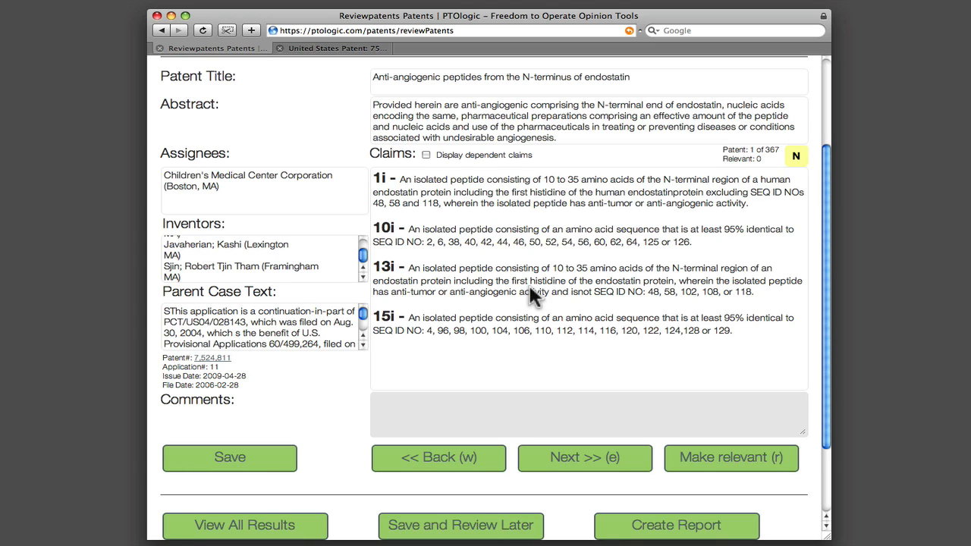
{"action": "left_click", "coordinate": [427, 155]}
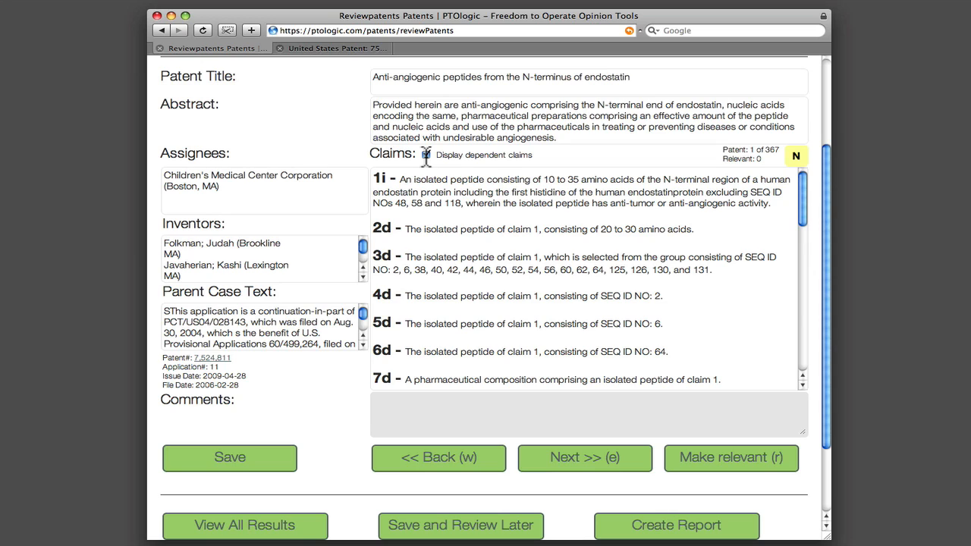
{"action": "left_click", "coordinate": [426, 154]}
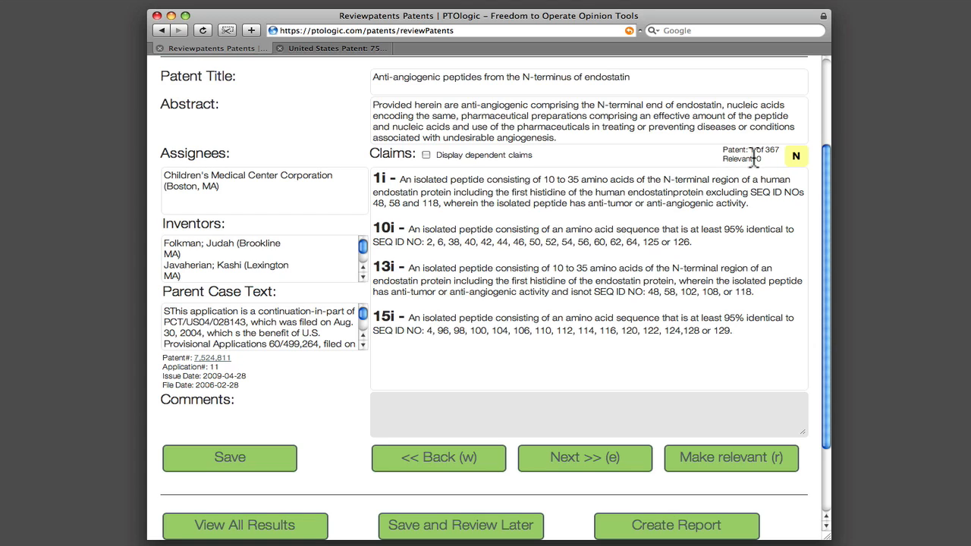
Mark the first patent as relevant and add the comment "remember claim 15 - peptide" to it.
{"action": "mouse_move", "coordinate": [805, 161]}
{"action": "left_click", "coordinate": [706, 464]}
{"action": "left_click", "coordinate": [474, 412]}
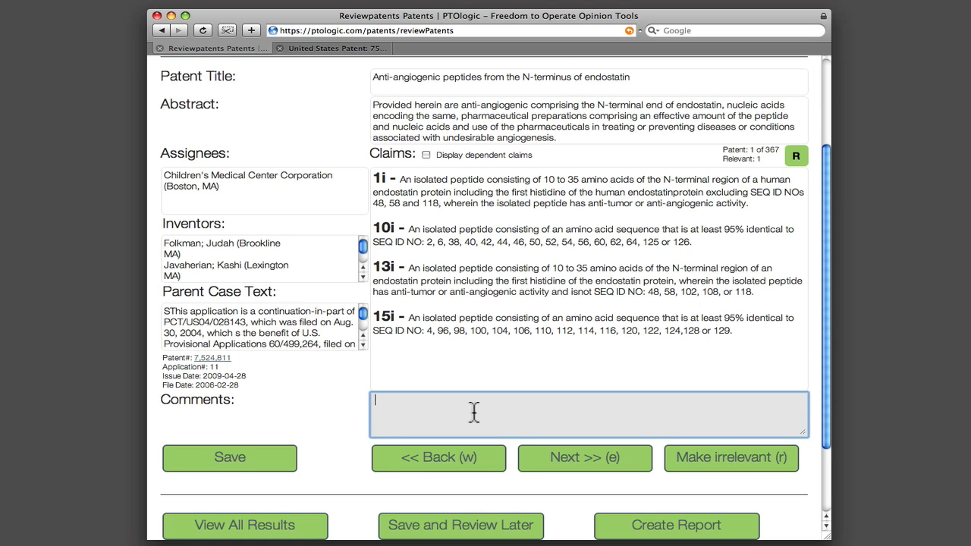
{"action": "type", "text": "rem"}
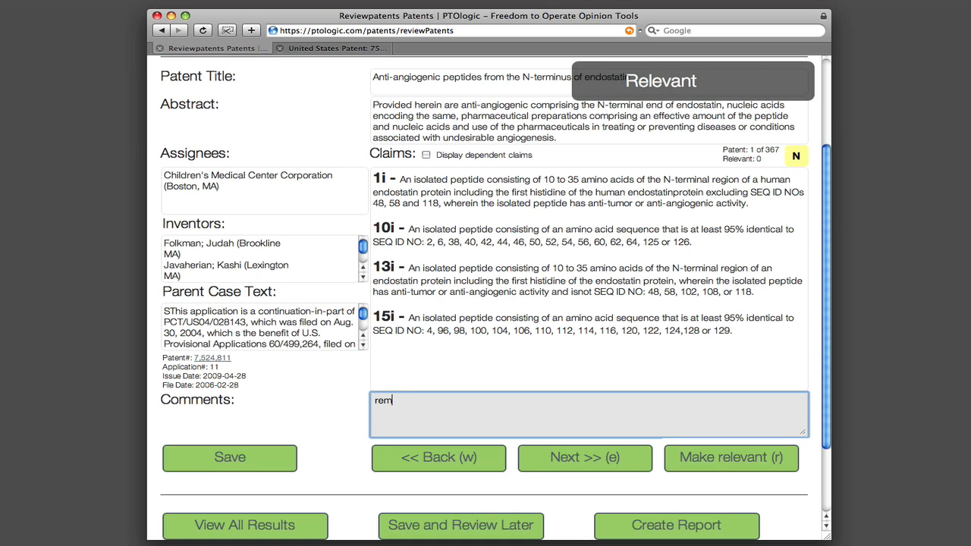
{"action": "type", "text": "ember "}
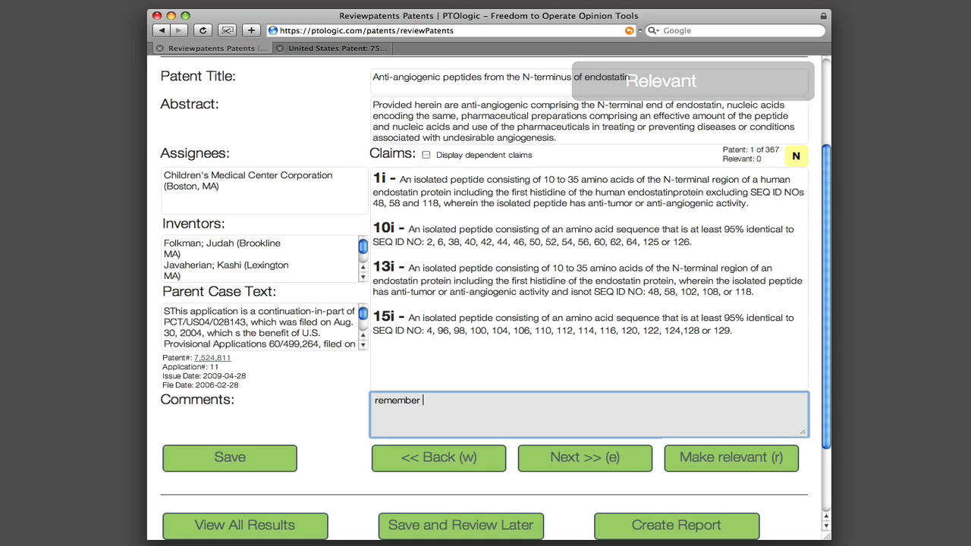
{"action": "type", "text": "claim 15"}
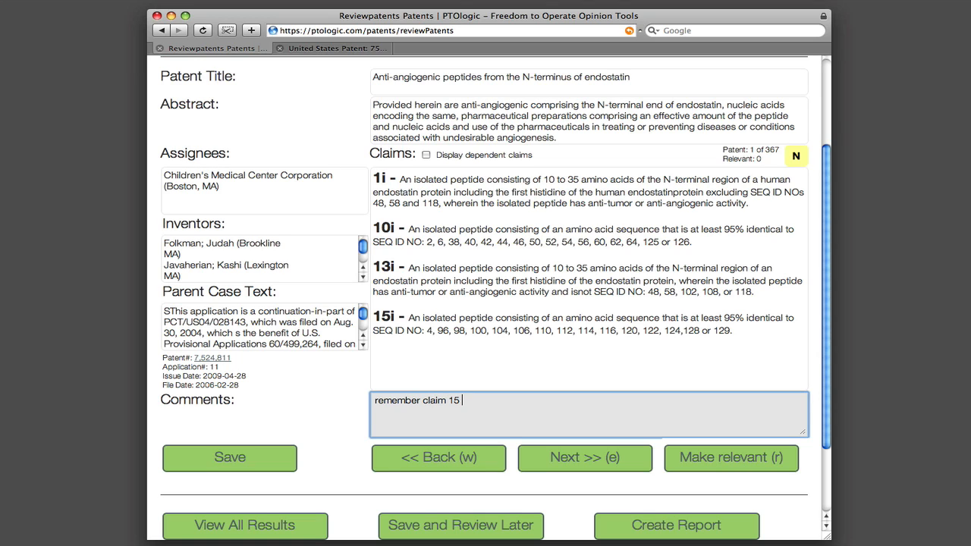
{"action": "type", "text": " - peptide"}
Mark the second patent, on the Neuromedin U2 receptor, as relevant and move past patents 3 and 4 to patent 5.
{"action": "left_click", "coordinate": [600, 459]}
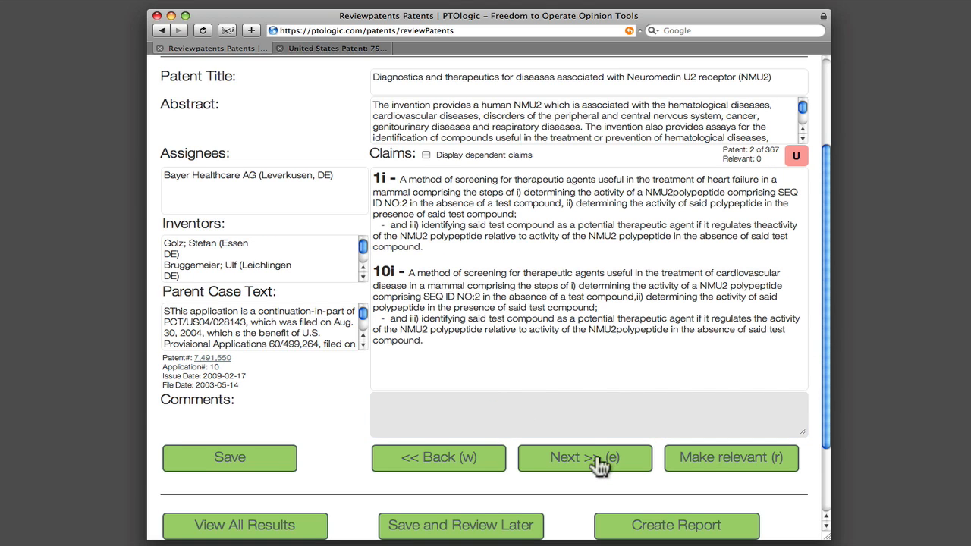
{"action": "left_click", "coordinate": [686, 468]}
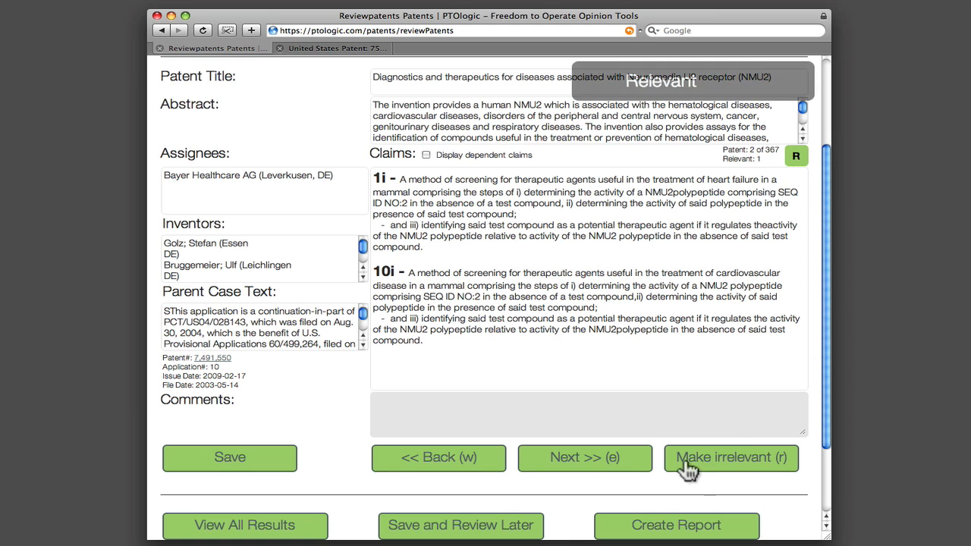
{"action": "left_click", "coordinate": [588, 463]}
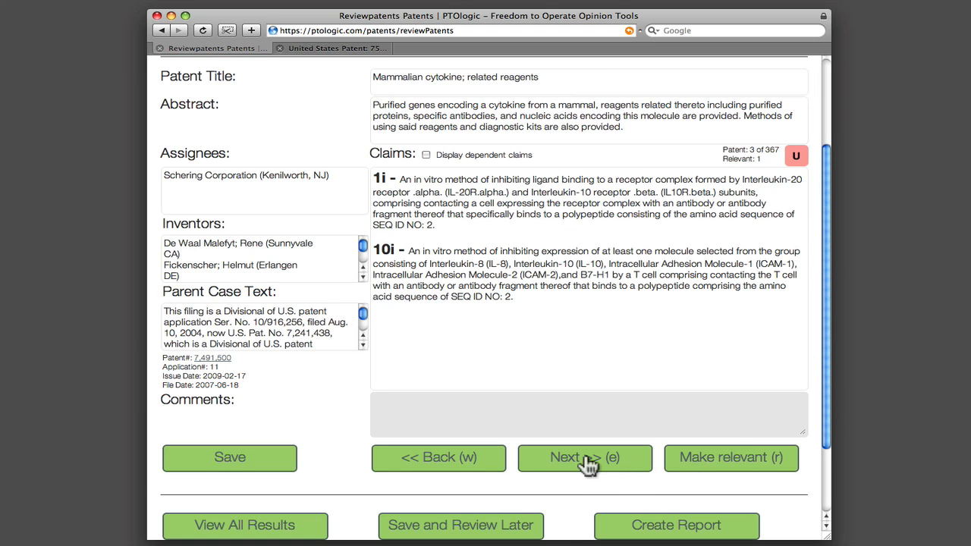
{"action": "left_click", "coordinate": [588, 463]}
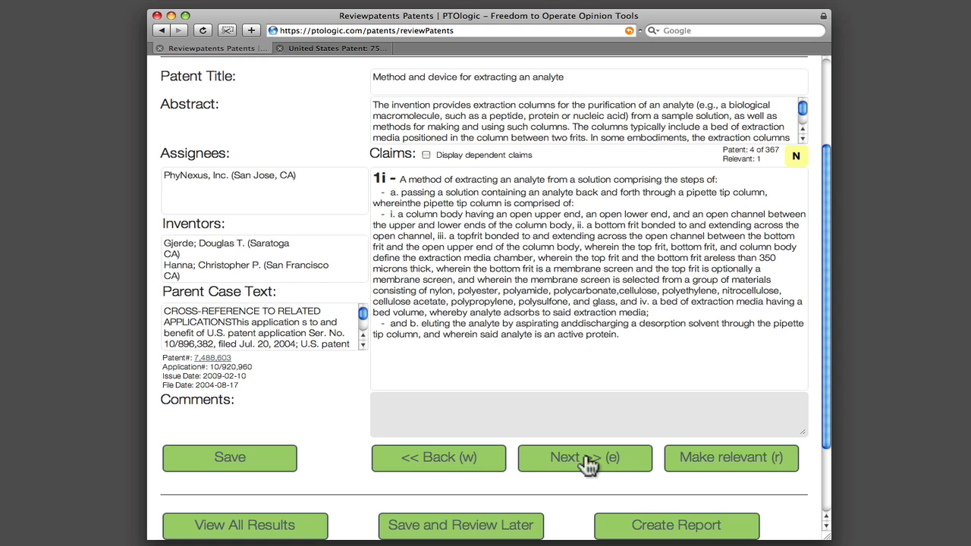
{"action": "left_click", "coordinate": [589, 463]}
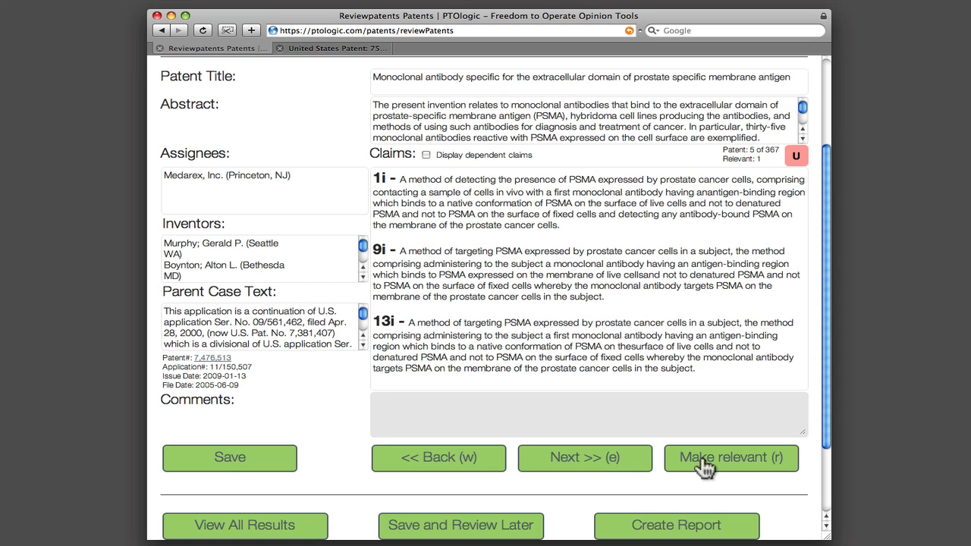
Mark patent 5 on the prostate specific membrane antigen antibody and patent 6 on metabolic analyses as relevant.
{"action": "left_click", "coordinate": [705, 459]}
{"action": "left_click", "coordinate": [590, 464]}
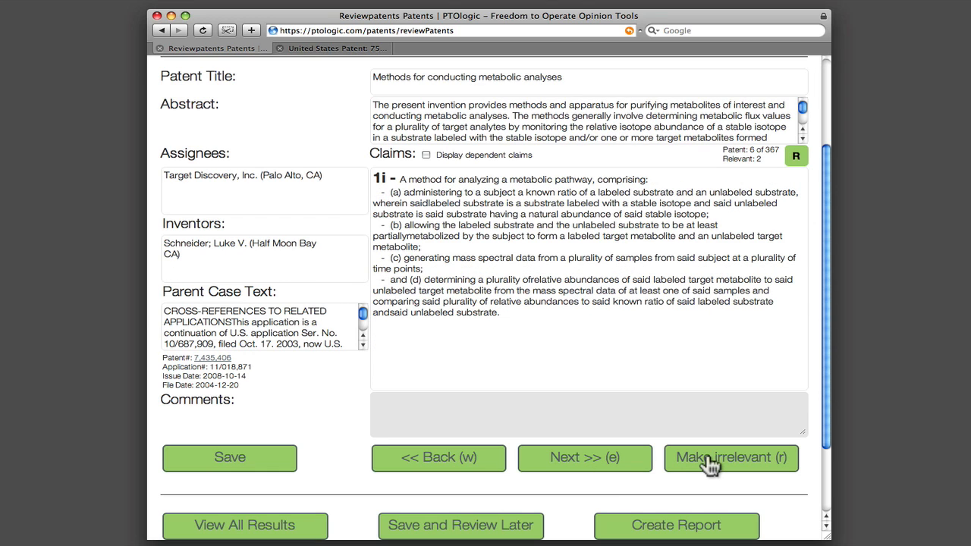
{"action": "left_click", "coordinate": [708, 463]}
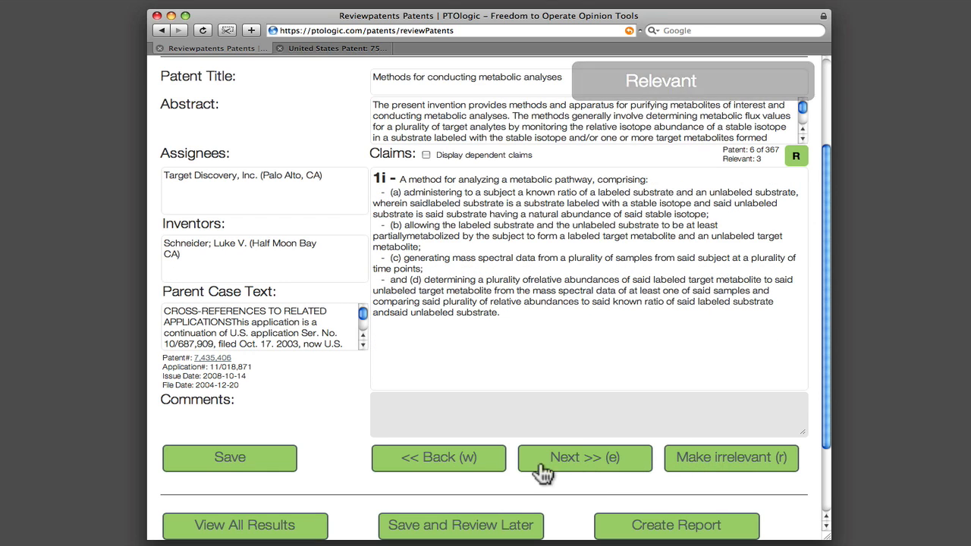
{"action": "scroll", "coordinate": [461, 487], "scroll_direction": "down", "scroll_amount": 1}
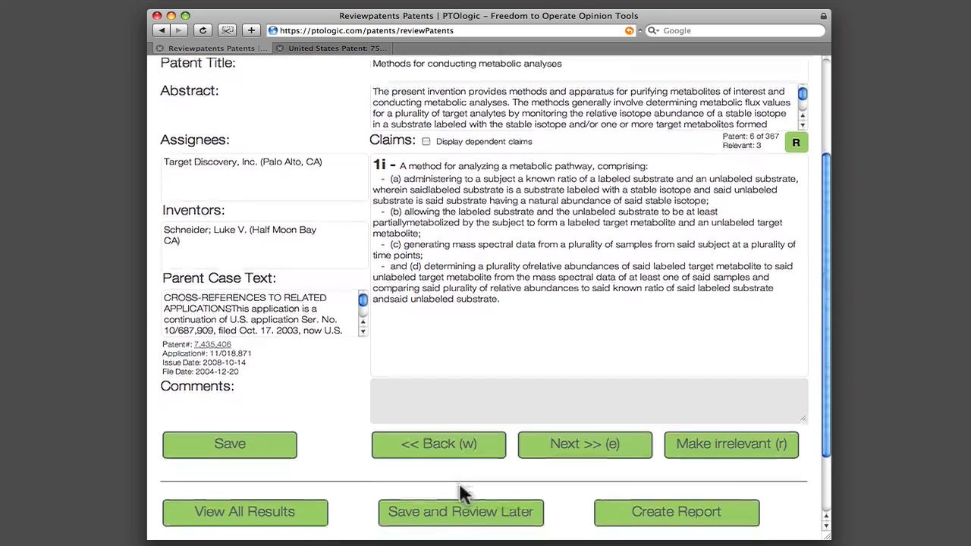
Create the report of the relevant patents and look through its search details and its table of claims and comments.
{"action": "scroll", "coordinate": [461, 487], "scroll_direction": "down", "scroll_amount": 1}
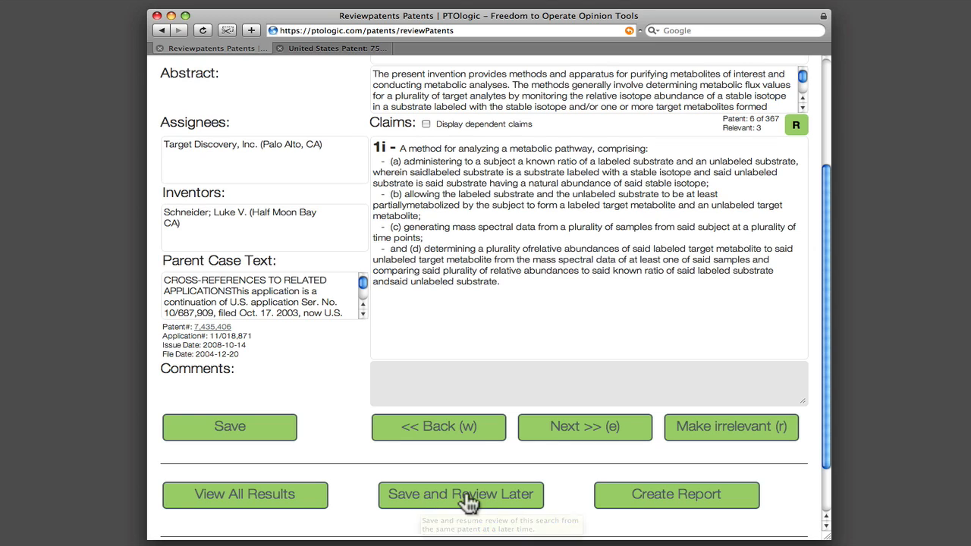
{"action": "left_click", "coordinate": [647, 494]}
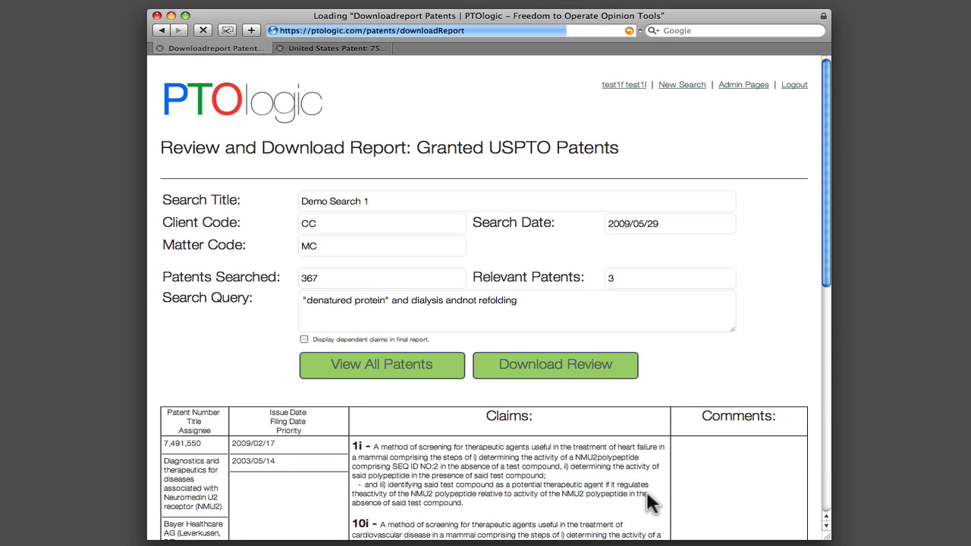
{"action": "scroll", "coordinate": [729, 447], "scroll_direction": "down", "scroll_amount": 2}
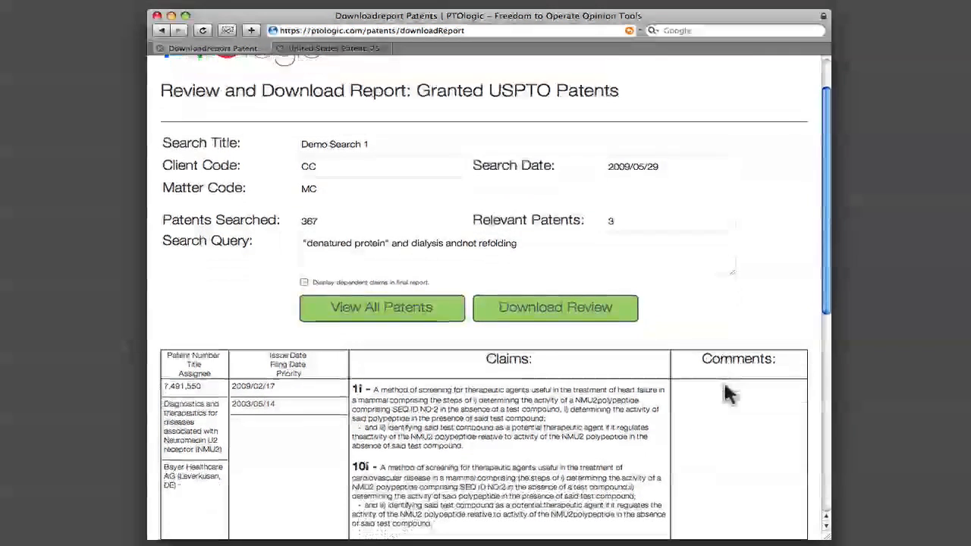
{"action": "scroll", "coordinate": [723, 390], "scroll_direction": "down", "scroll_amount": 2}
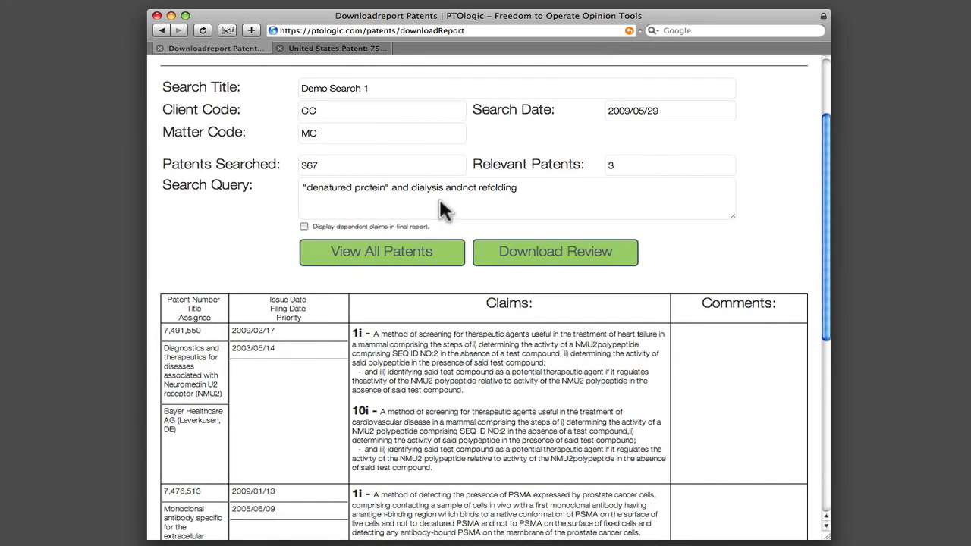
{"action": "scroll", "coordinate": [681, 244], "scroll_direction": "down", "scroll_amount": 5}
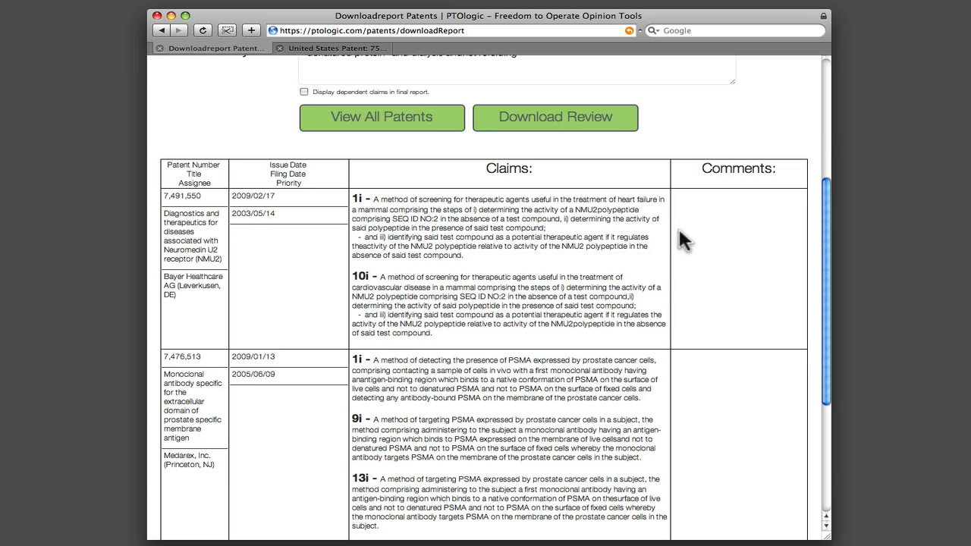
{"action": "scroll", "coordinate": [694, 234], "scroll_direction": "down", "scroll_amount": 5}
{"action": "scroll", "coordinate": [692, 232], "scroll_direction": "up", "scroll_amount": 4}
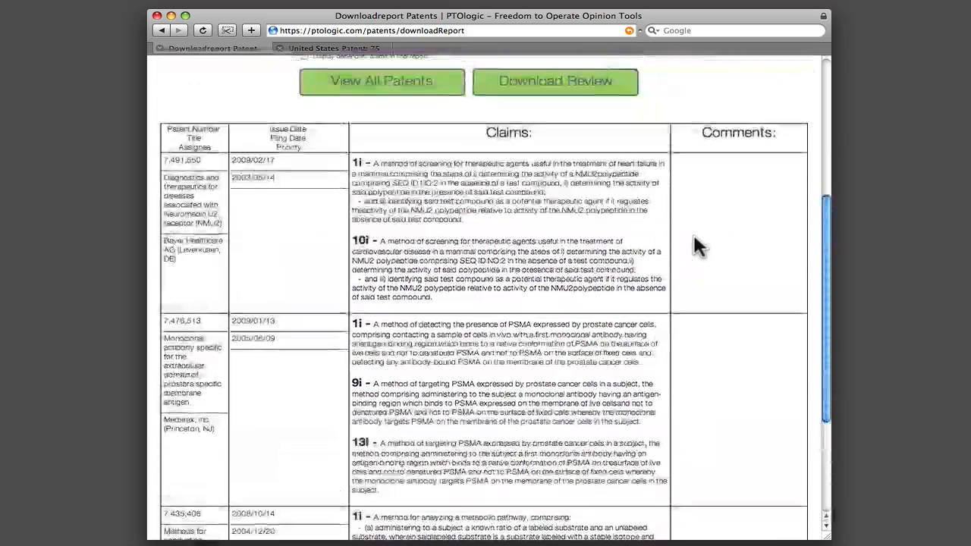
Download the review as an RTF document and select the first patent's number in the opened file.
{"action": "left_click", "coordinate": [536, 87]}
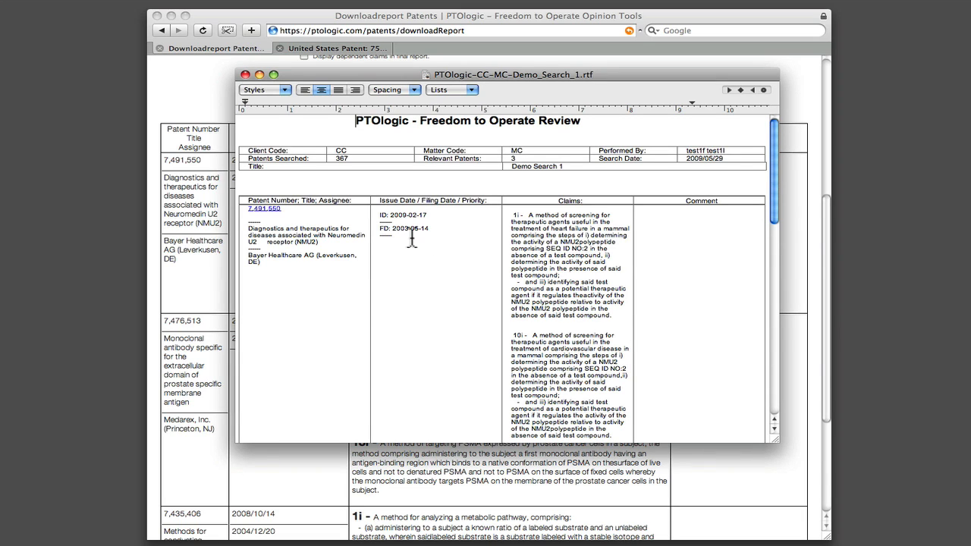
{"action": "left_click_drag", "start_coordinate": [290, 215], "coordinate": [244, 216]}
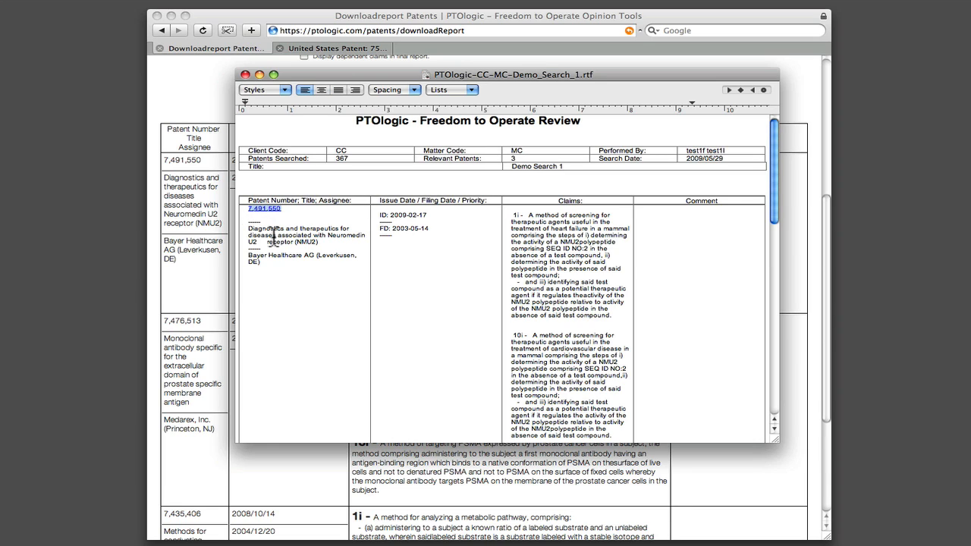